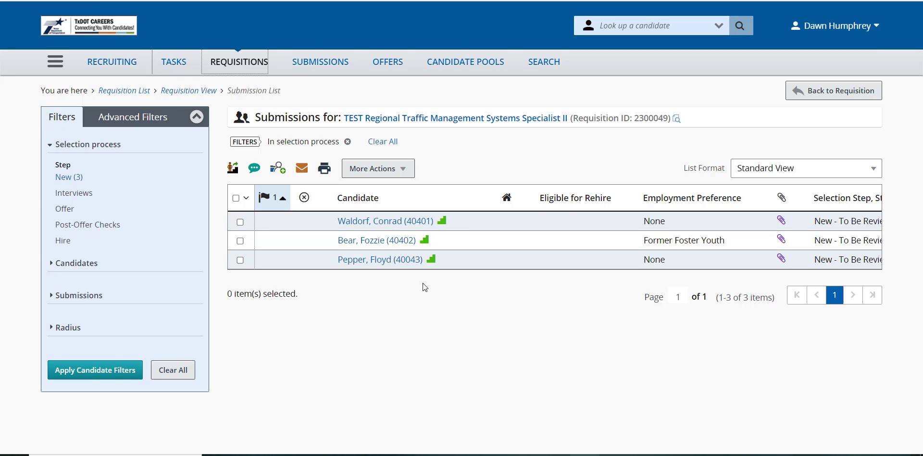
Step: Open the submission of the candidate with the Former Foster Youth preference and review its personal information and the Experience and Credentials section
mouse_move(383, 243)
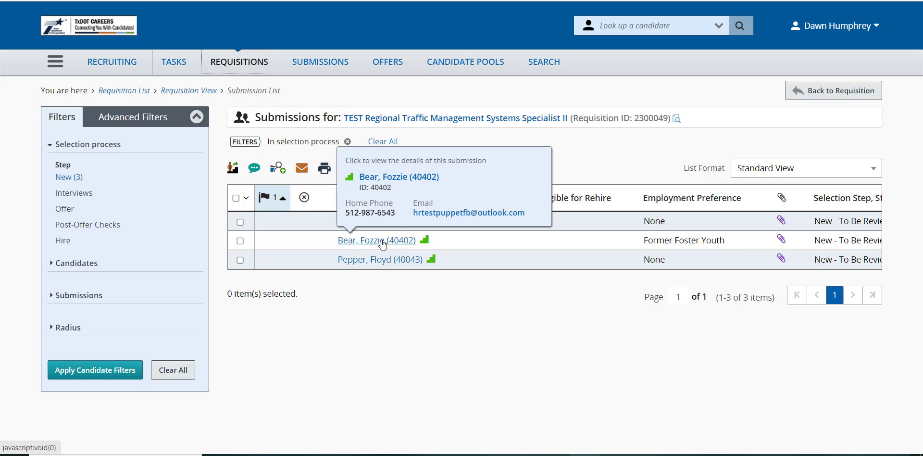
click(383, 241)
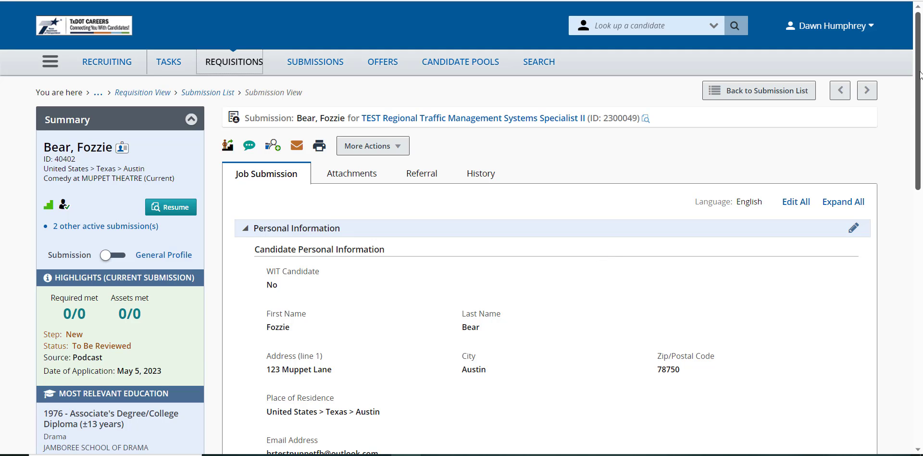
drag(920, 75, 920, 341)
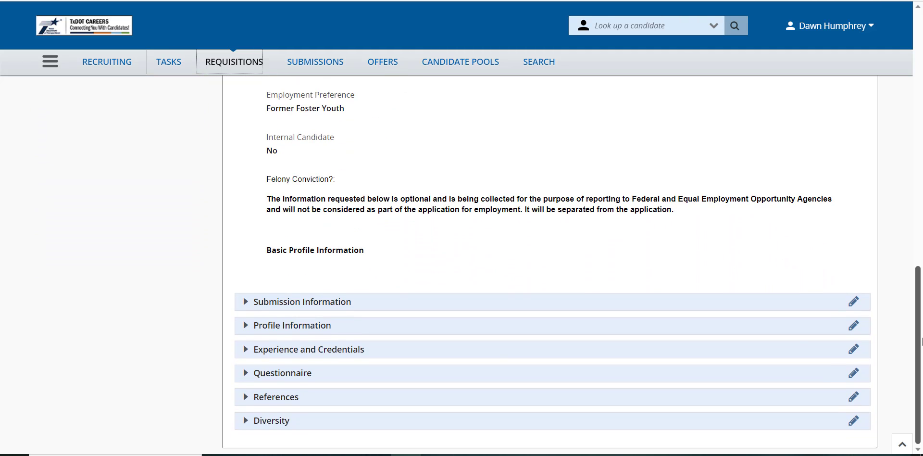
click(245, 355)
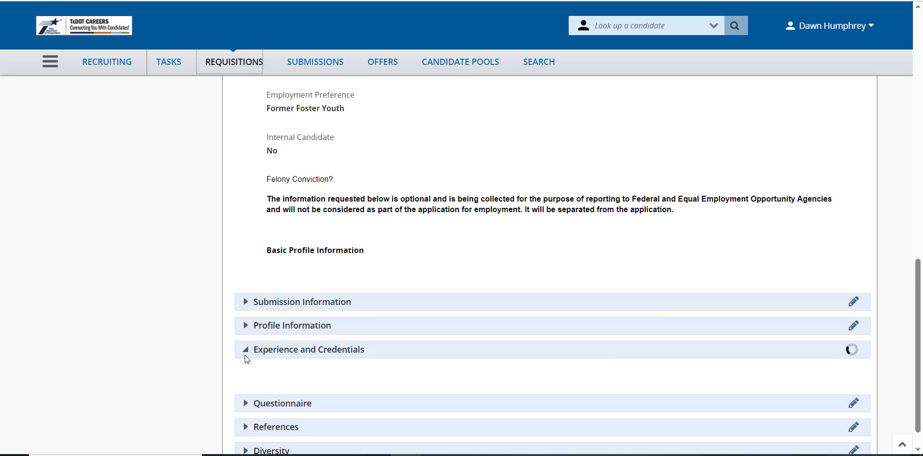
click(245, 356)
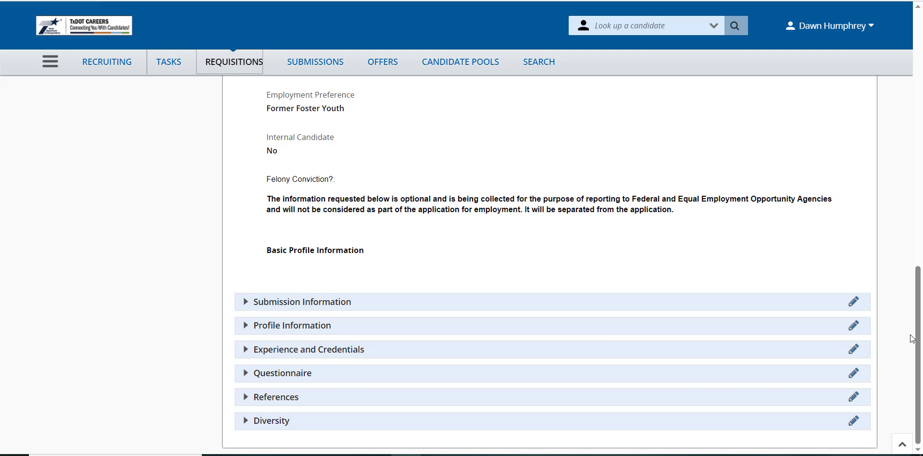
scroll(567, 167, up, 15)
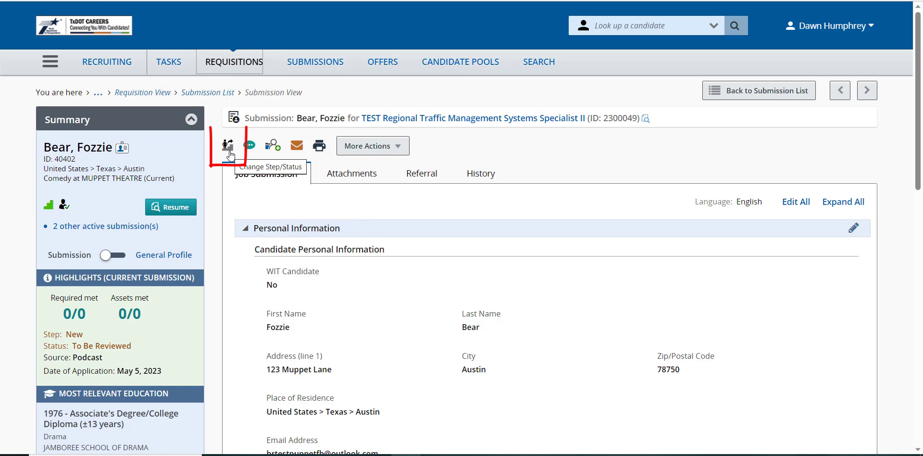
Step: Change the submission's status to Rejected with disposition "Does not meet the required criteria for the role" and comment "Does not meet educational requirements"
click(402, 150)
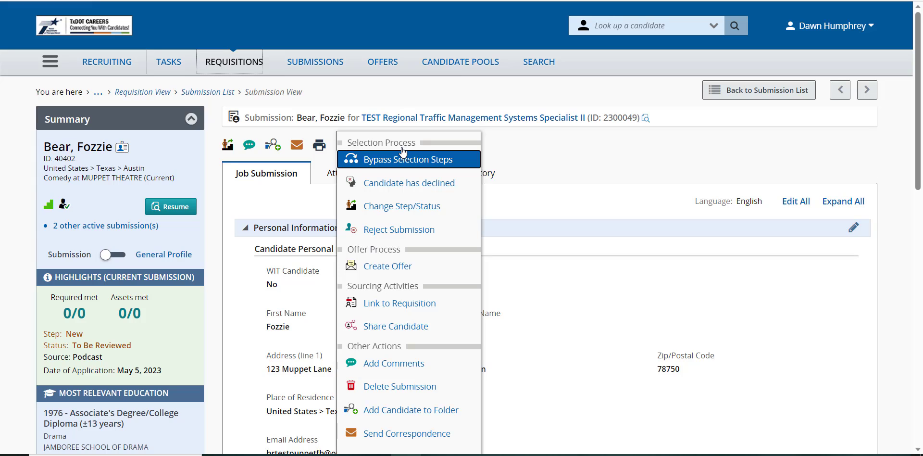
click(416, 211)
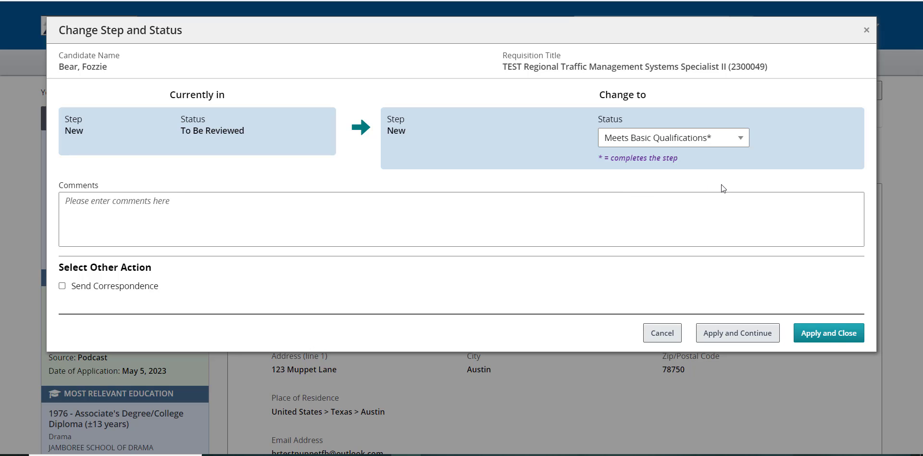
click(743, 139)
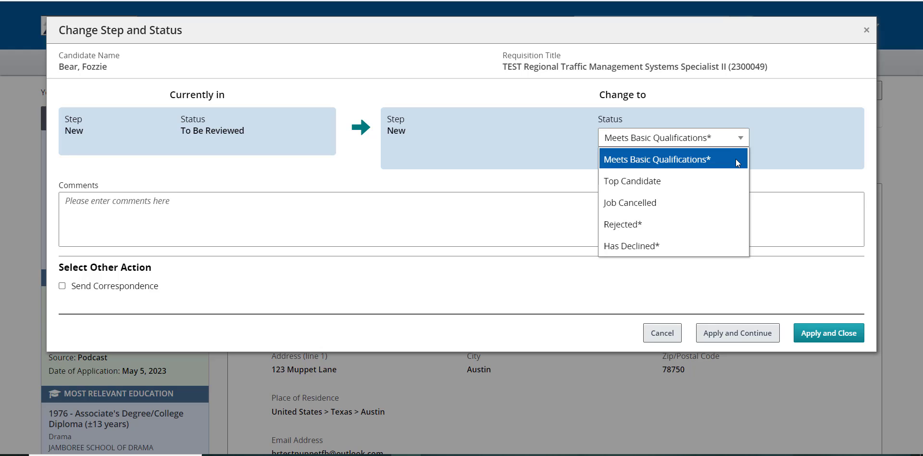
click(725, 224)
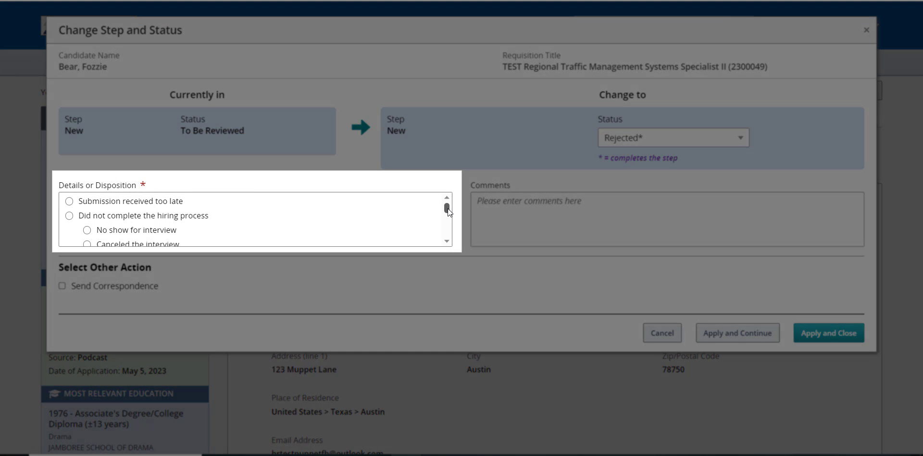
mouse_move(448, 209)
mouse_down()
mouse_move(448, 237)
mouse_move(448, 215)
mouse_up()
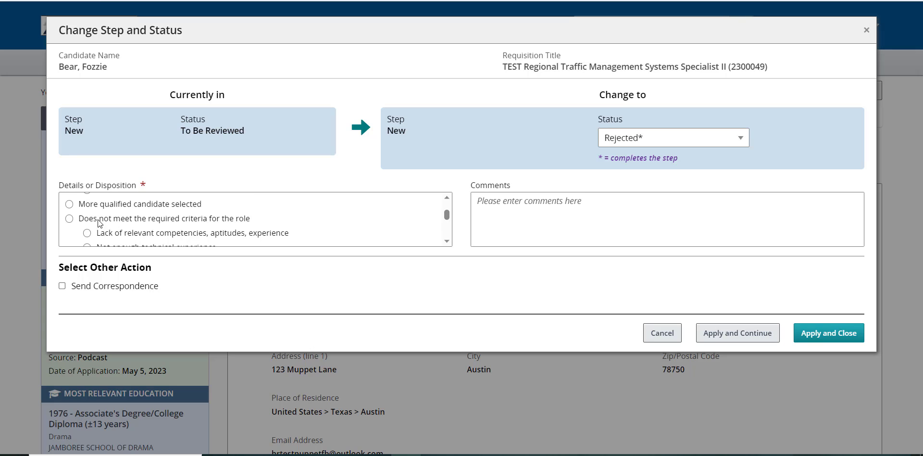
click(69, 219)
click(518, 209)
text(Does not meet educational requirements)
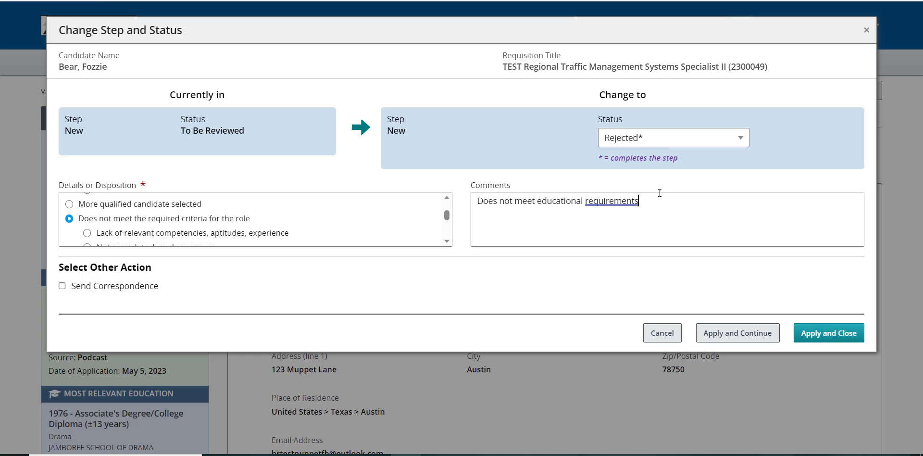
click(840, 342)
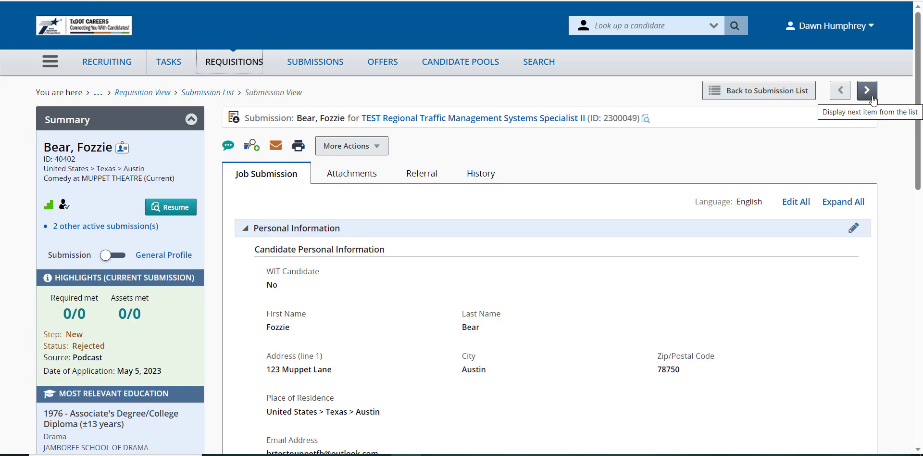
Step: Return to the submission list, open the second listed candidate and change the submission's status to Meets Basic Qualifications
click(769, 98)
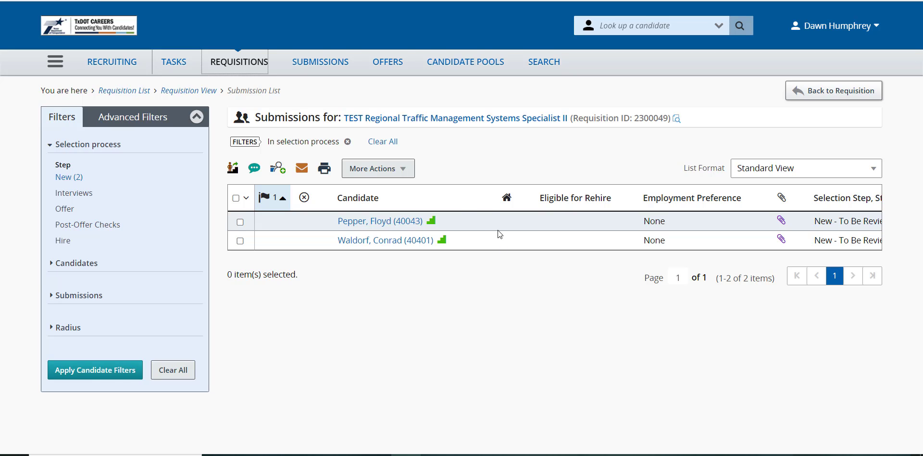
click(390, 244)
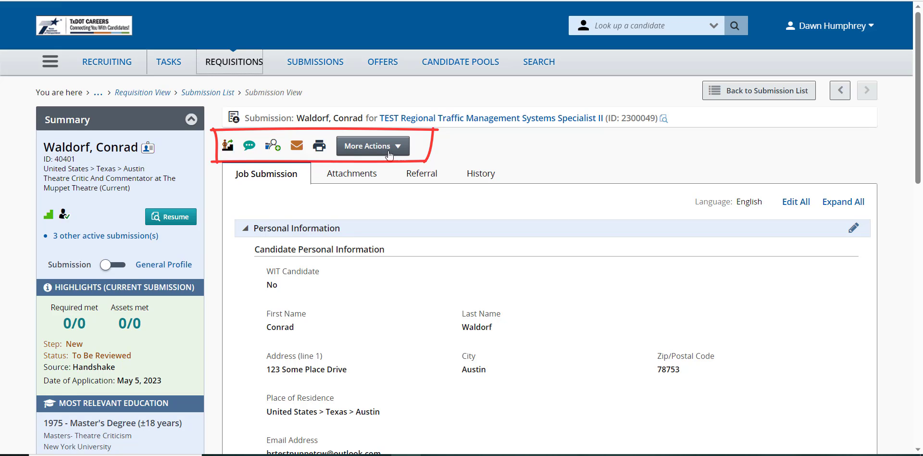
click(403, 146)
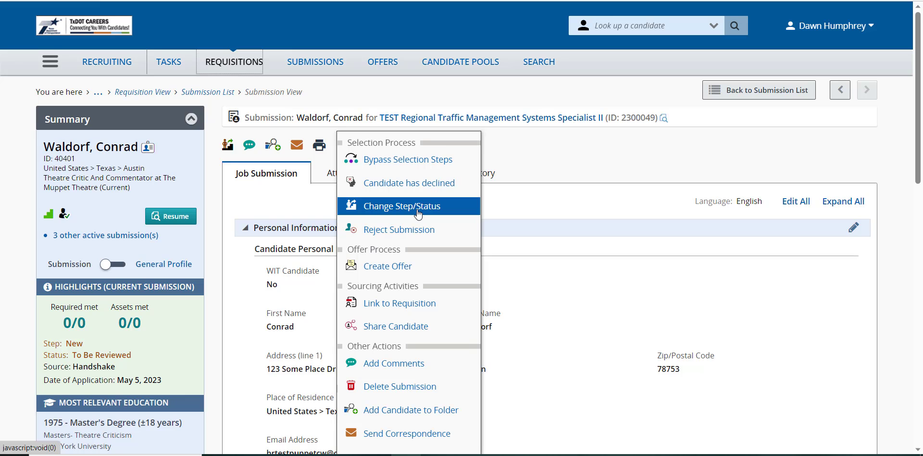
click(402, 206)
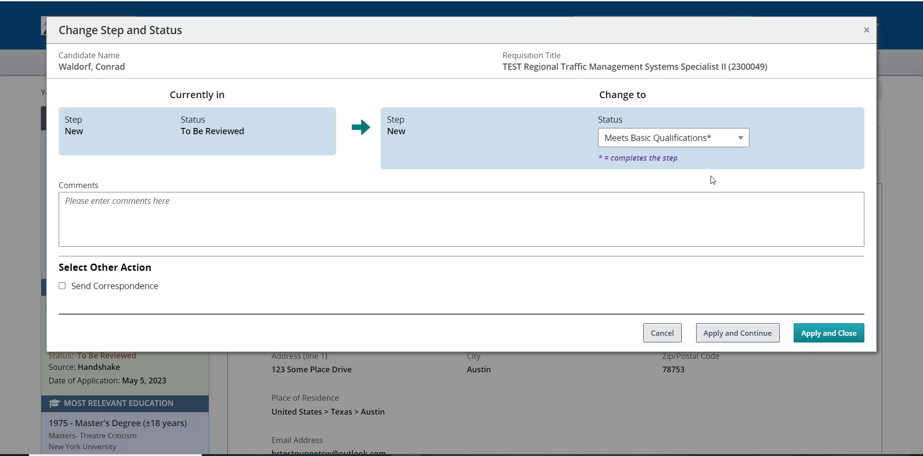
click(825, 338)
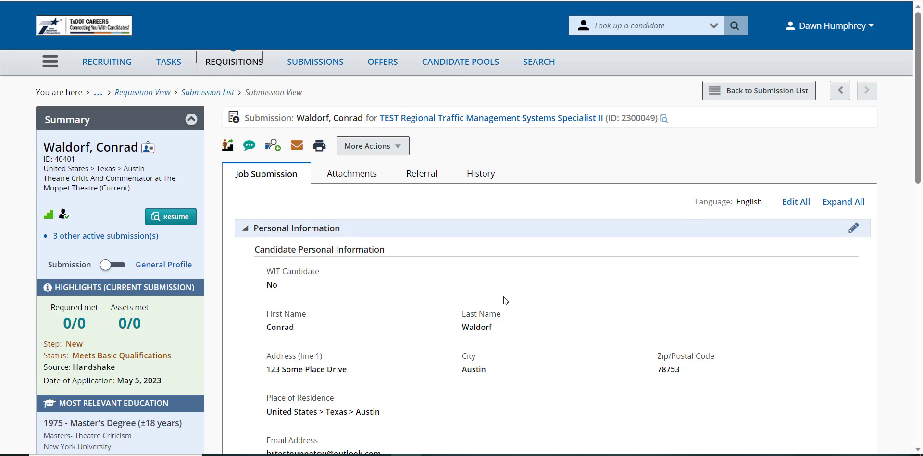
Step: From the submission list, open the first candidate, apply Meets Basic Qualifications and advance the submission to the Interviews step with status HR Interview Screen
click(749, 96)
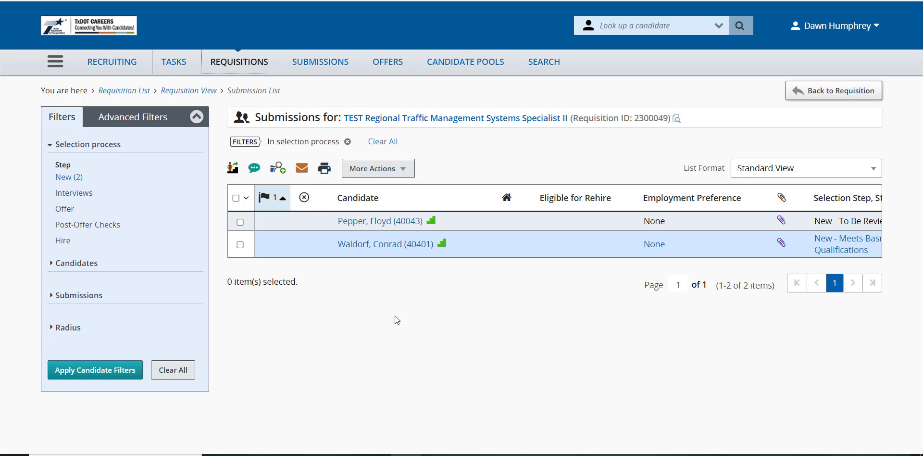
mouse_move(384, 224)
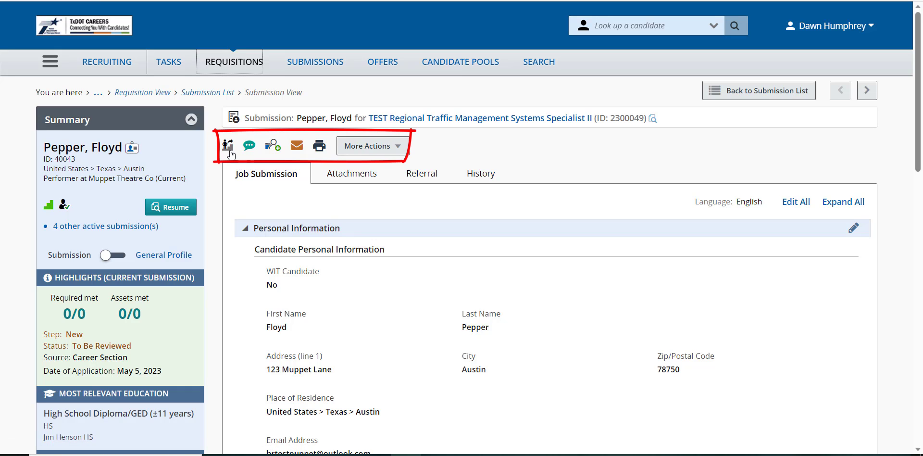
click(389, 149)
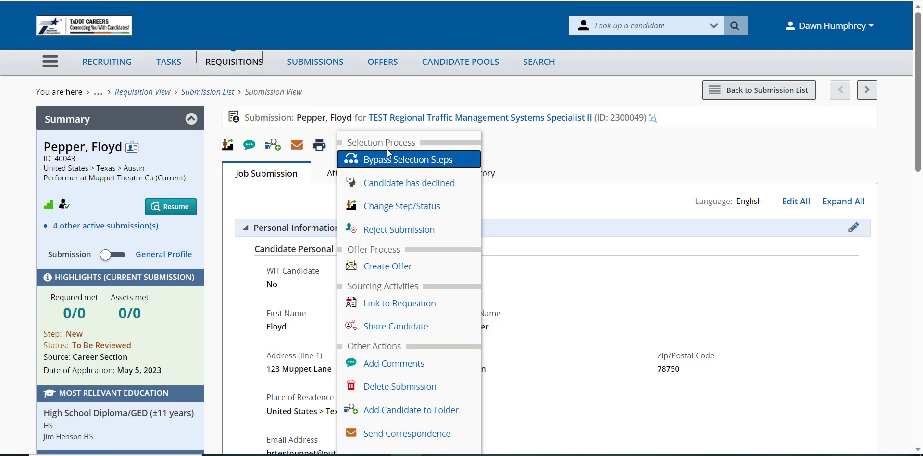
click(403, 209)
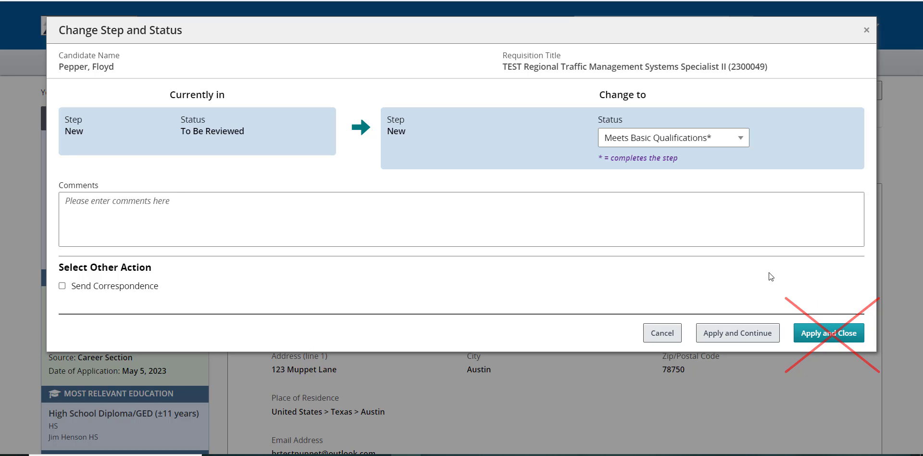
click(739, 339)
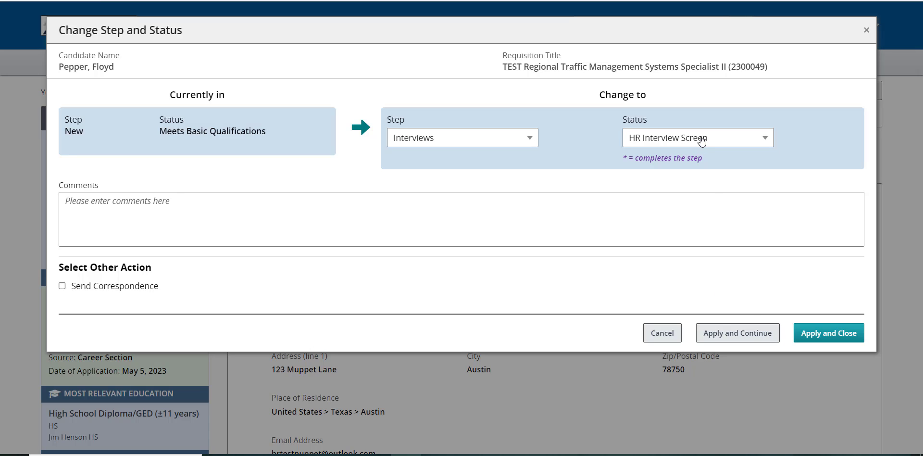
click(816, 337)
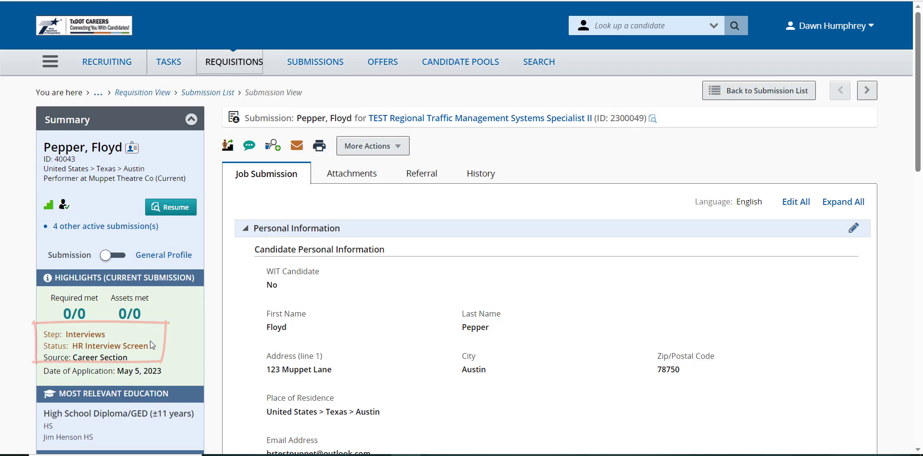
Step: Return to the submission list, reopen the candidate in the Interviews step and choose Has Declined as the new status
click(721, 94)
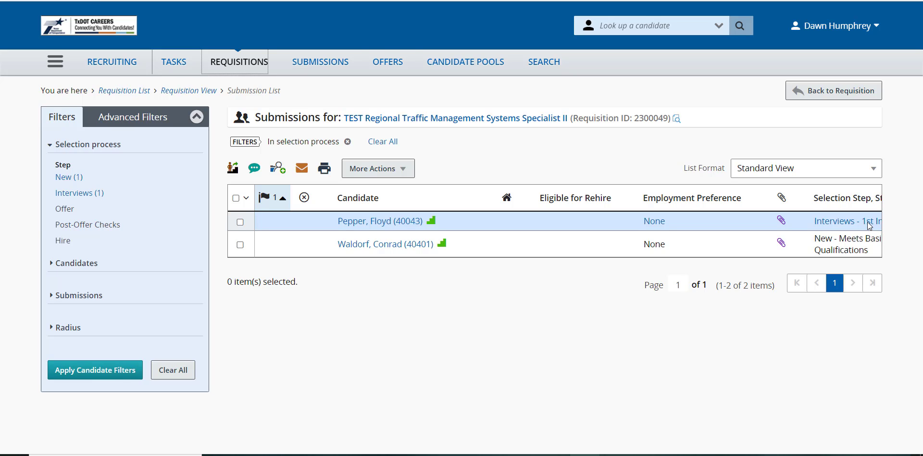
click(382, 222)
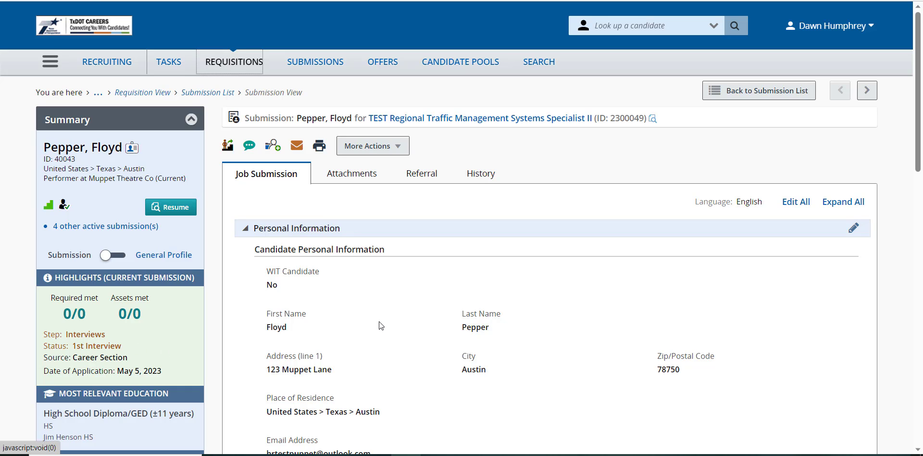
click(401, 150)
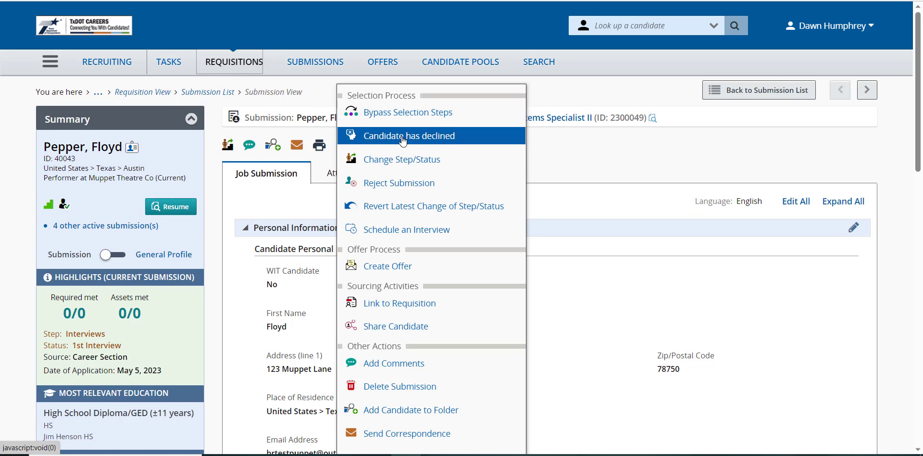
click(446, 164)
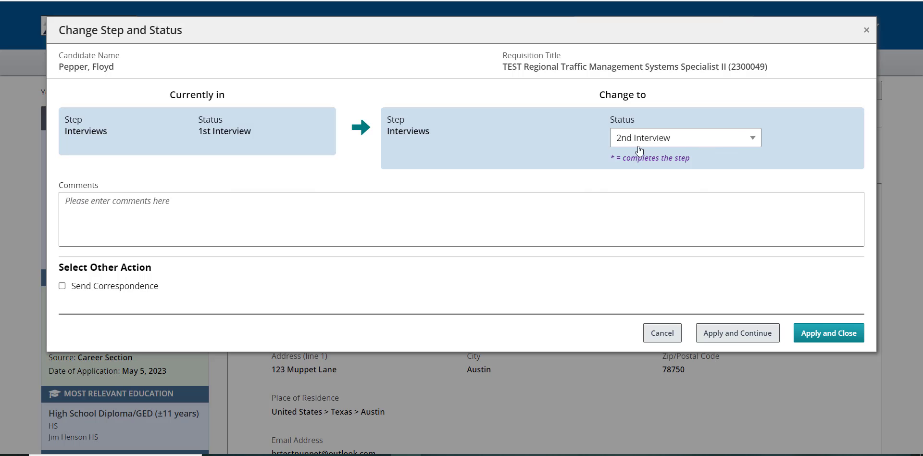
click(759, 144)
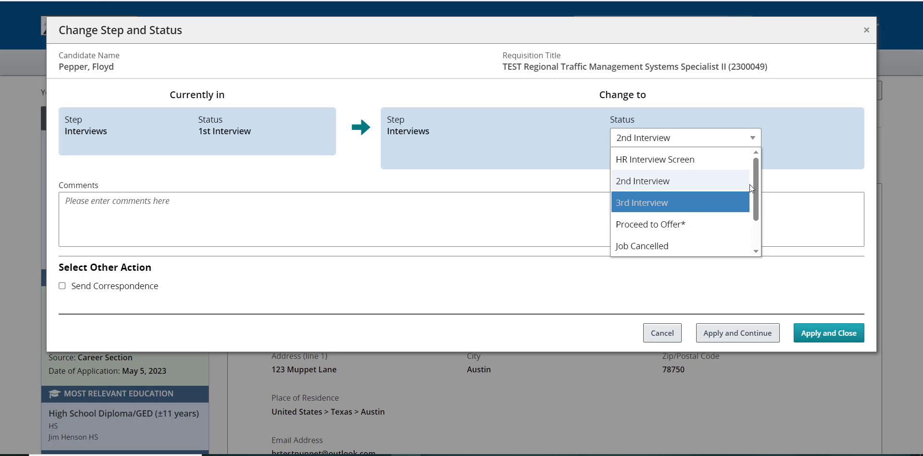
drag(755, 181, 760, 216)
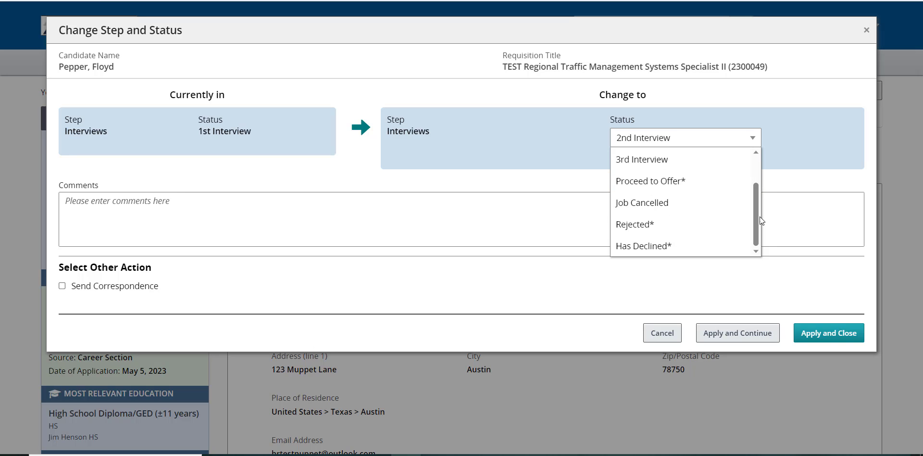
click(719, 252)
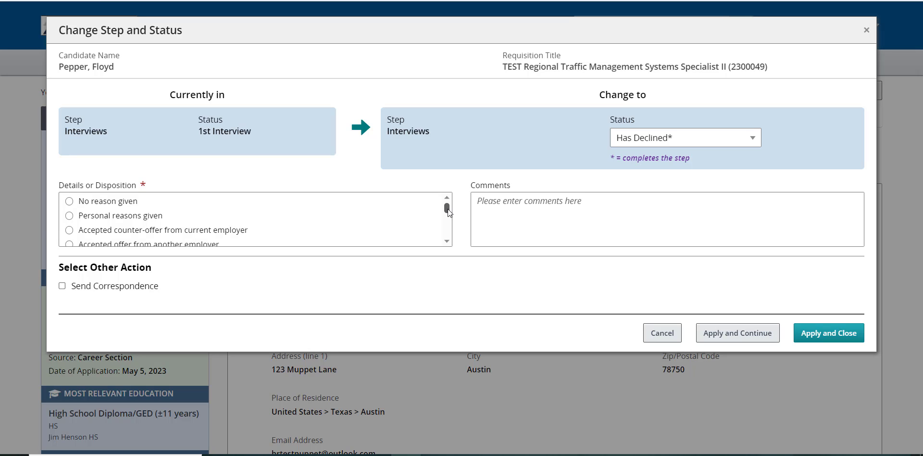
Step: Select "Accepted offer from another employer" as the disposition, apply the status change and return to the submission list
scroll(447, 210, down, 3)
scroll(447, 211, up, 3)
click(447, 241)
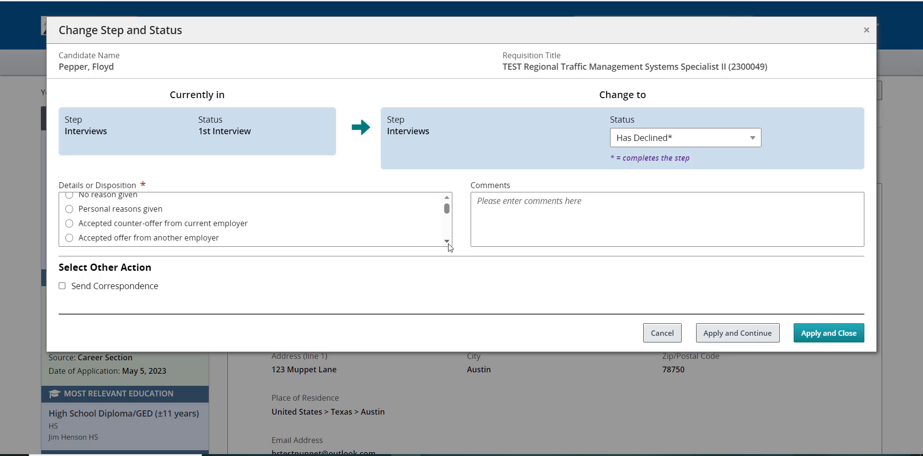
click(69, 233)
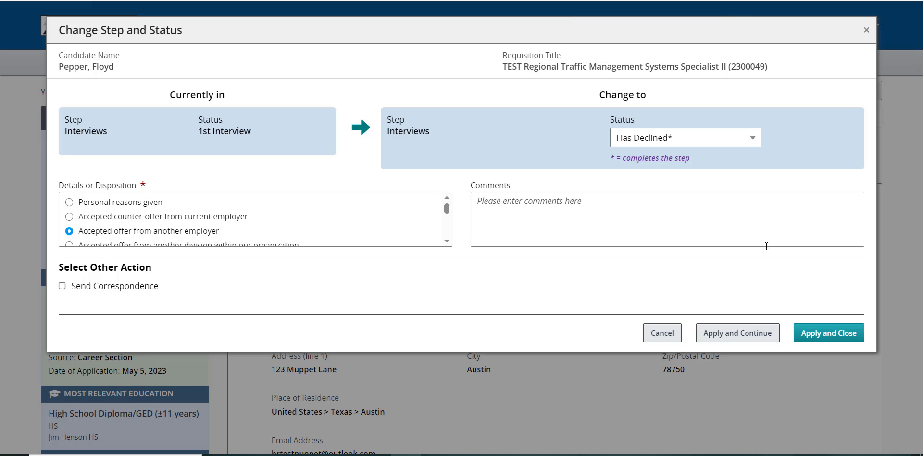
click(829, 334)
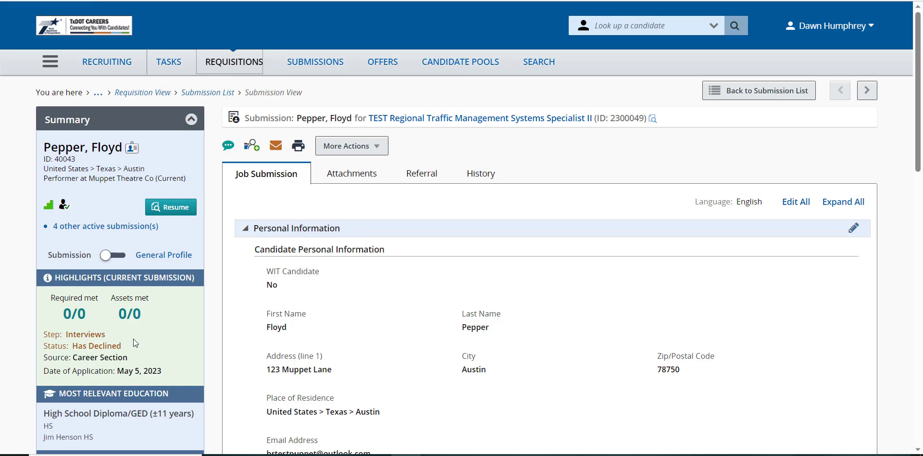
click(744, 97)
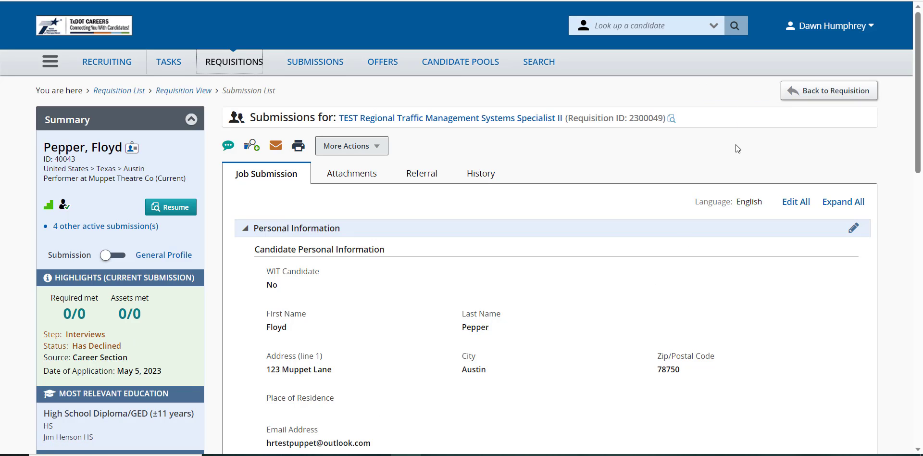